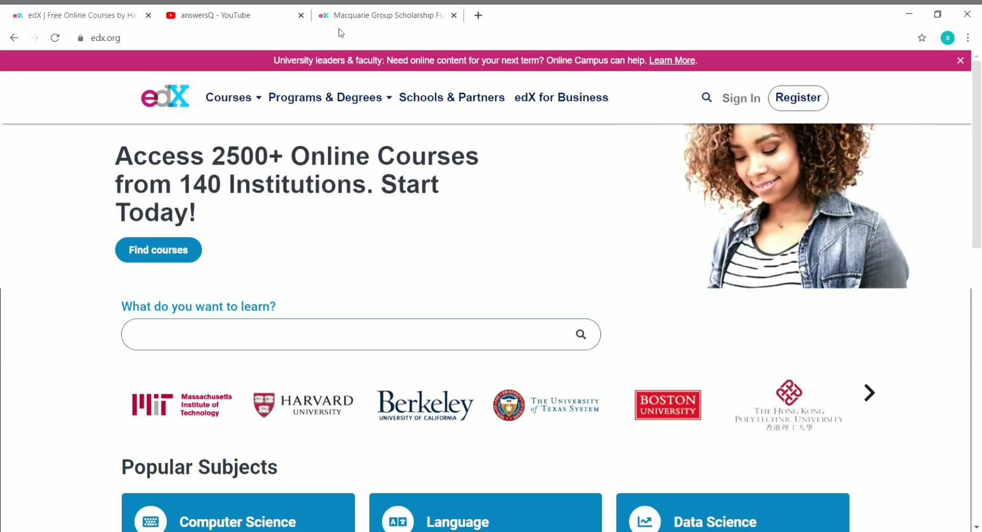
# Switch to the Macquarie Group Scholarship tab to show its eligibility introduction
pyautogui.click(359, 15)
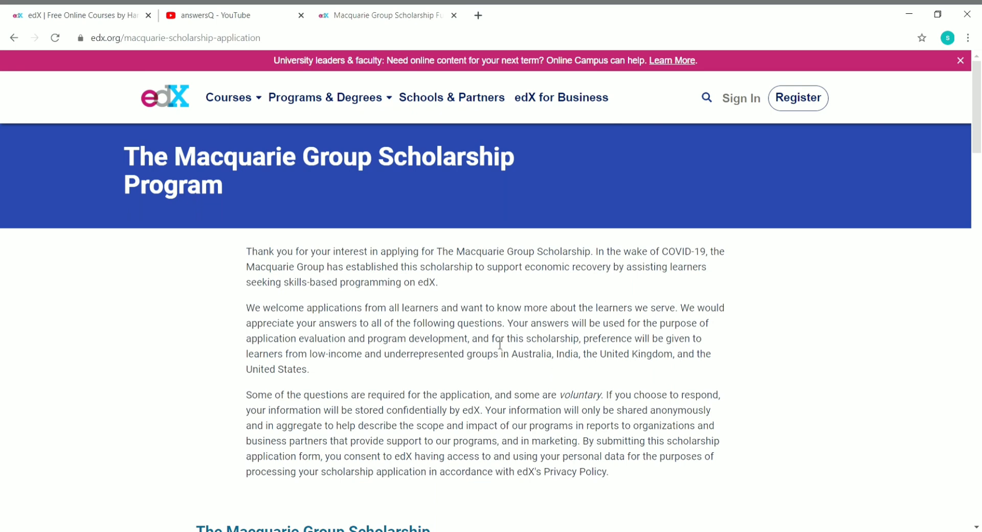
pyautogui.moveTo(492, 339); pyautogui.dragTo(526, 369)
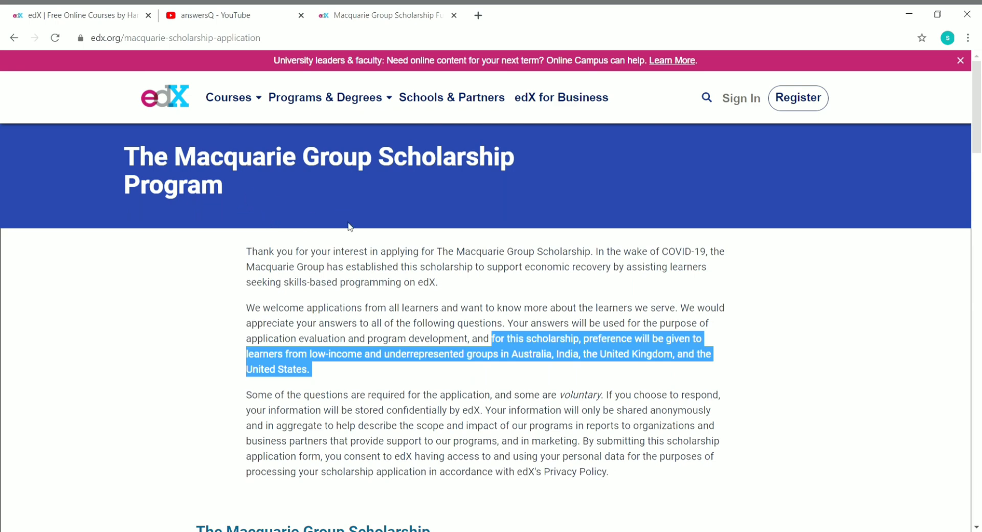
pyautogui.click(763, 321)
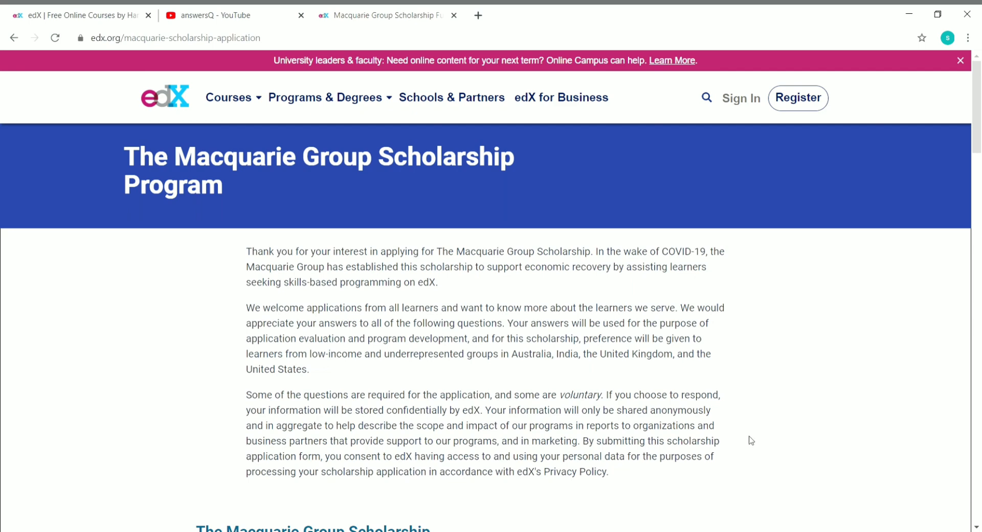
# Scroll down the form to the FAQs on eligibility, notification timing, payment and code expiry
pyautogui.scroll(-9, 726, 381)
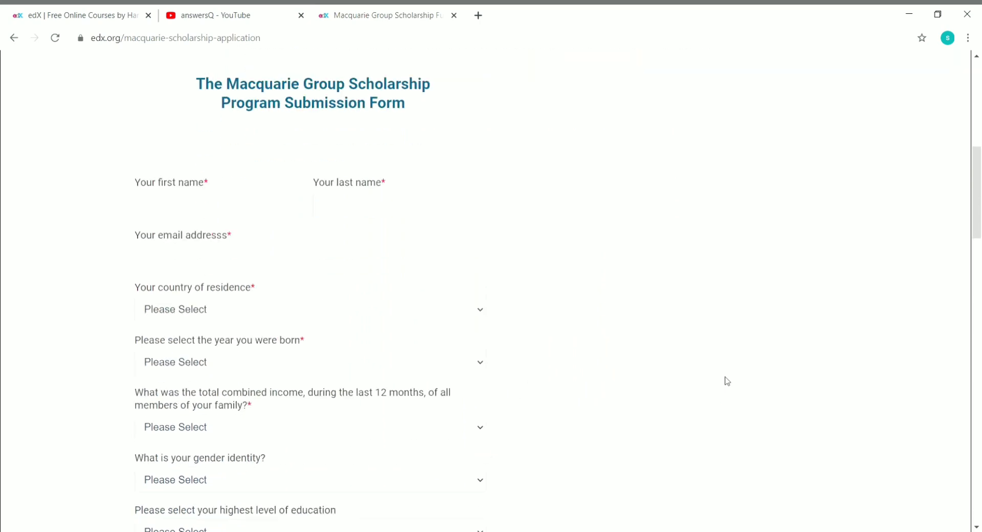
pyautogui.scroll(-6, 727, 382)
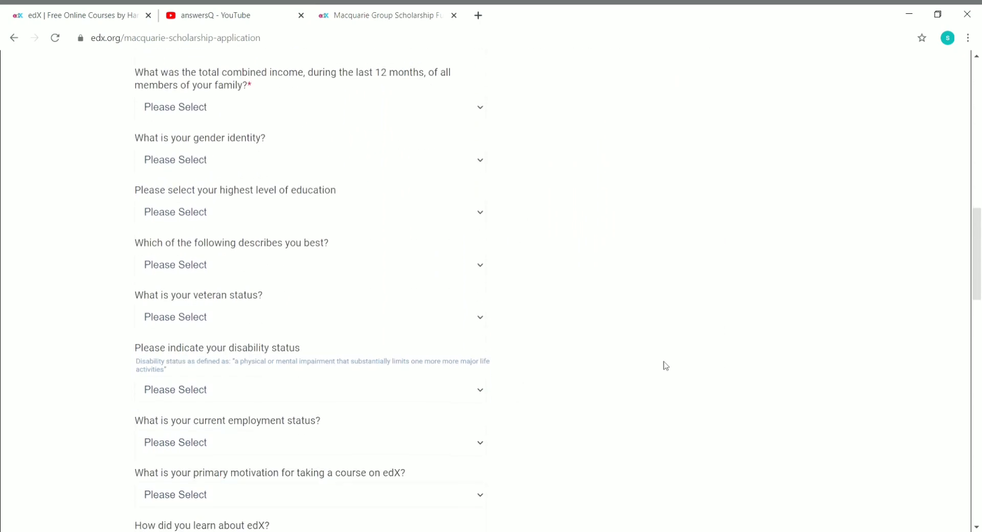
pyautogui.scroll(-4, 663, 362)
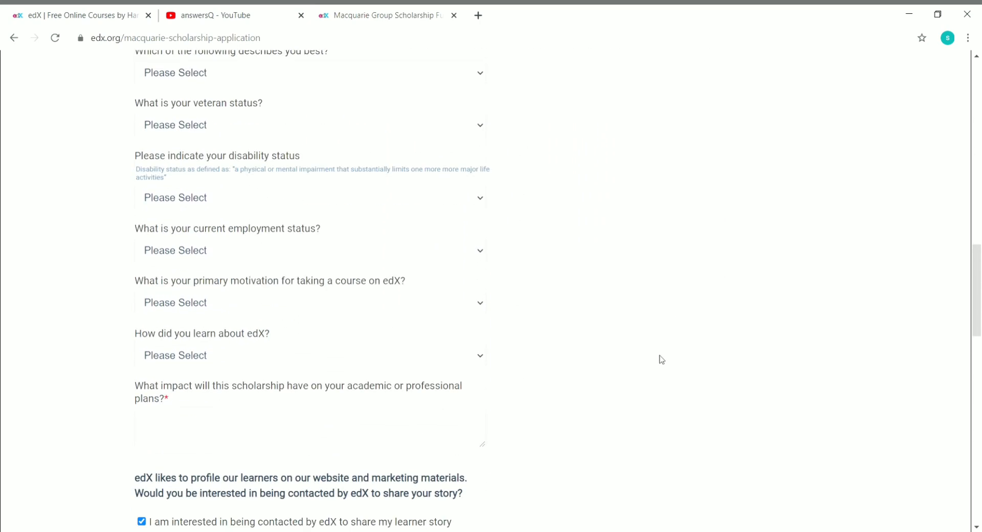
pyautogui.scroll(-7, 661, 359)
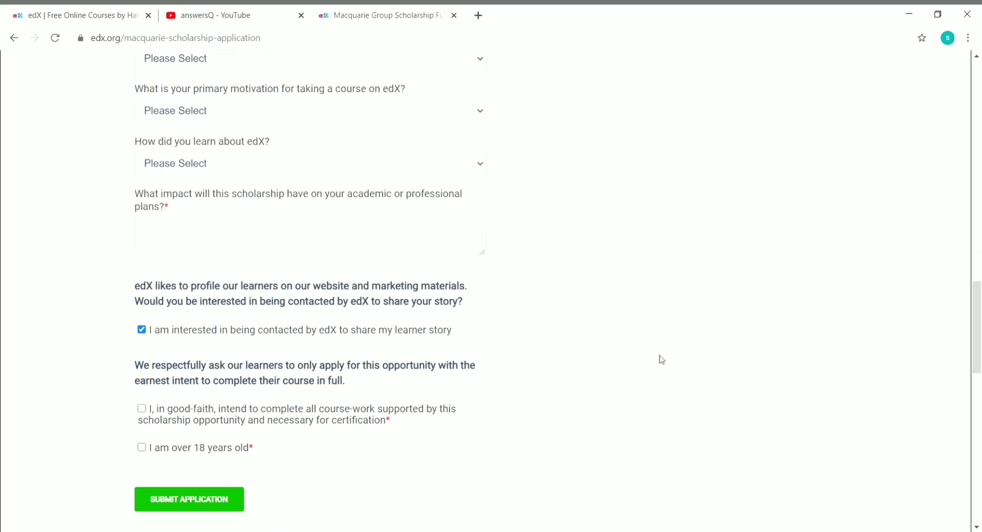
pyautogui.scroll(-2, 661, 359)
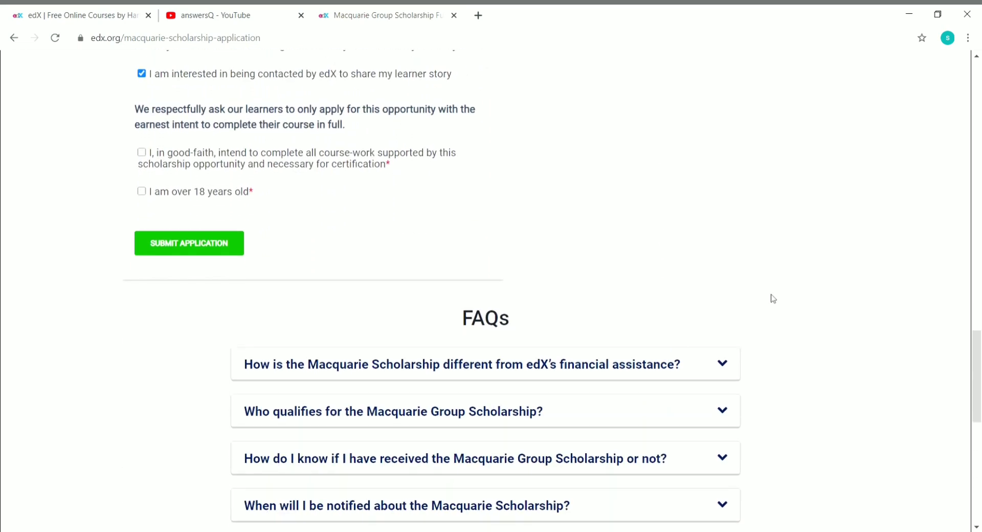
pyautogui.scroll(-2, 844, 311)
pyautogui.scroll(-4, 845, 310)
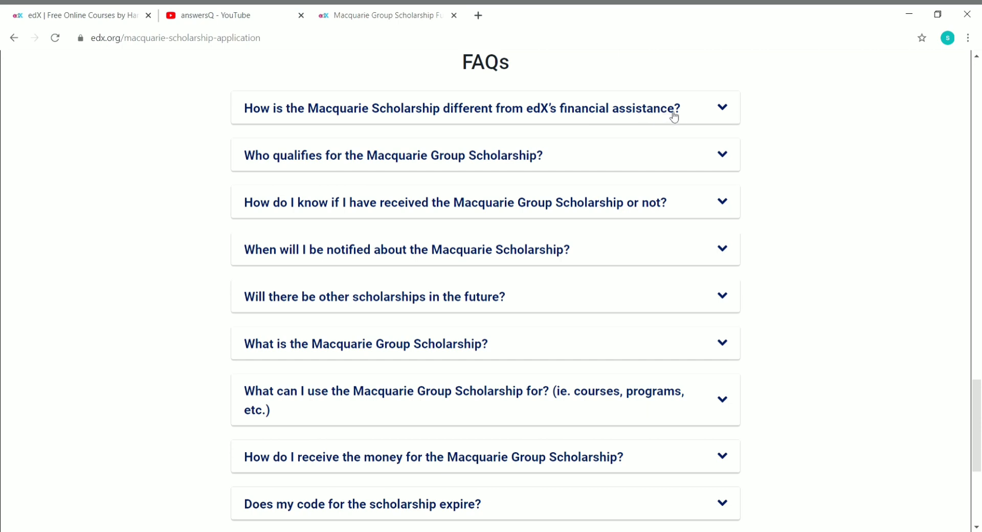
# Review the financial-assistance and who-qualifies FAQs, ending with 'How do I know if I have received…' expanded
pyautogui.click(706, 117)
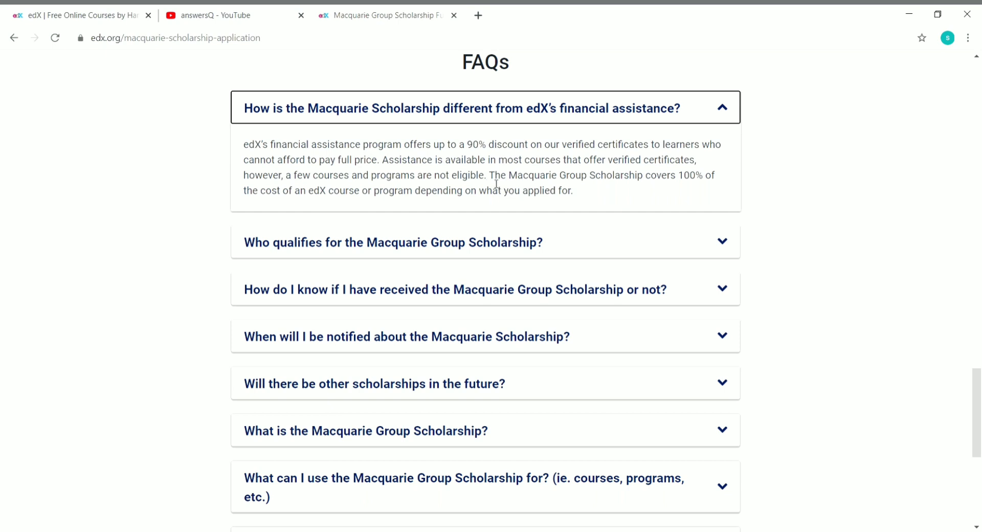
pyautogui.moveTo(489, 179); pyautogui.dragTo(365, 197)
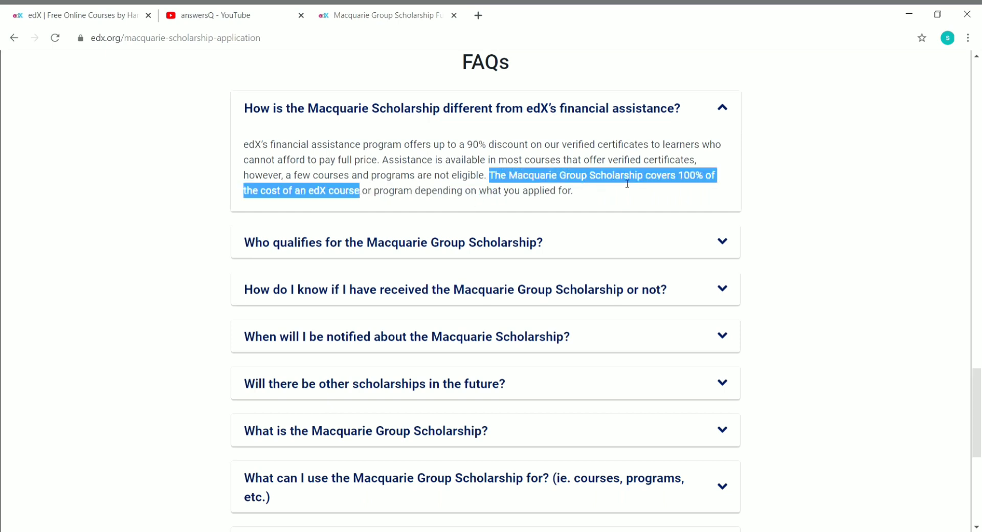
pyautogui.click(587, 114)
pyautogui.click(592, 153)
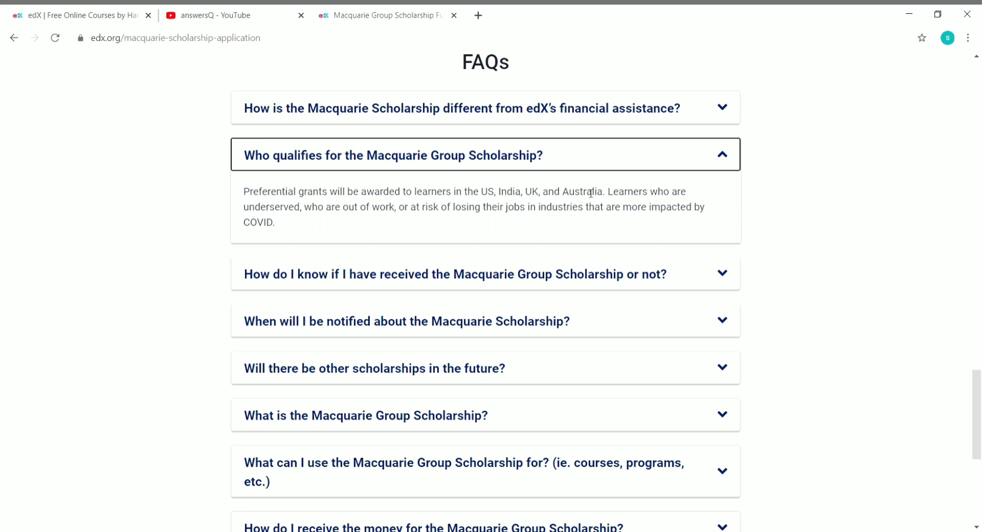
pyautogui.click(614, 160)
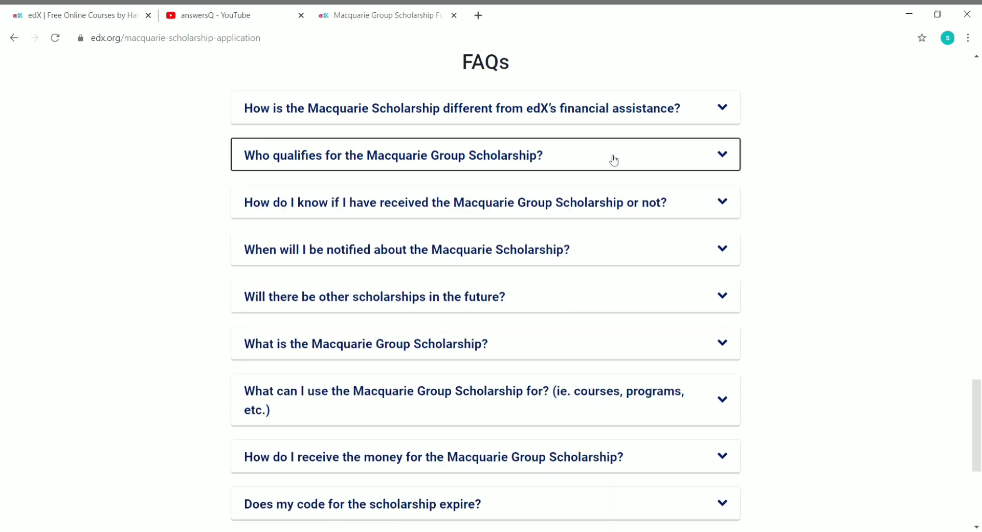
pyautogui.click(683, 207)
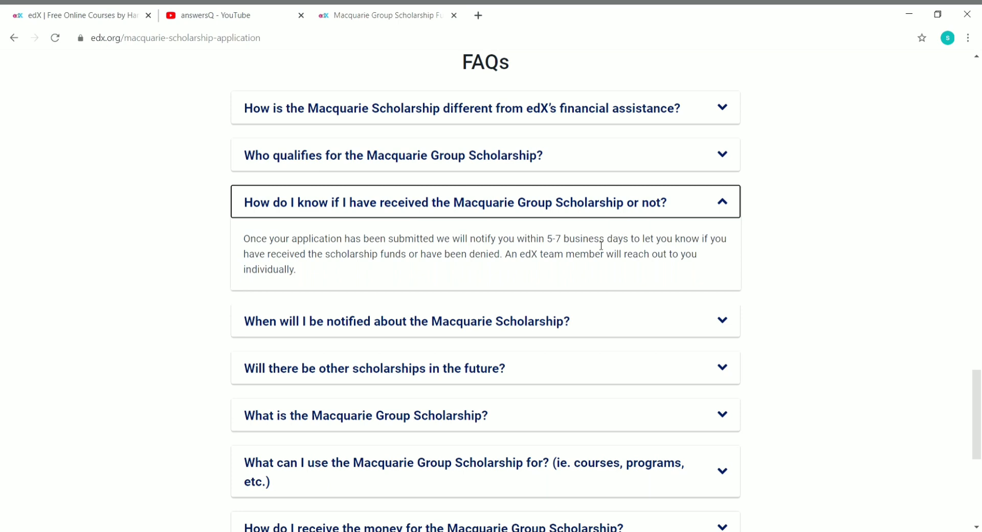
# Collapse the notification answer and read the FAQ about future scholarships
pyautogui.click(598, 207)
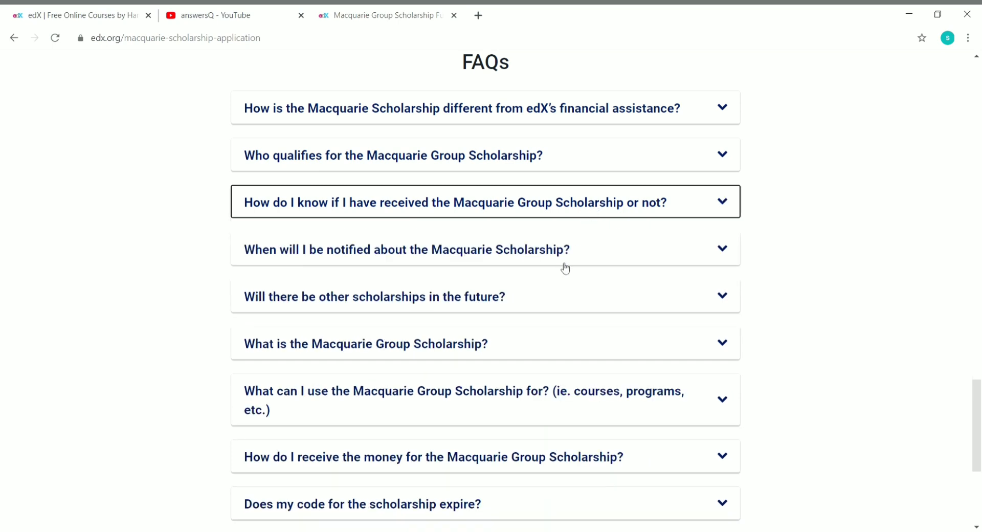
pyautogui.click(583, 297)
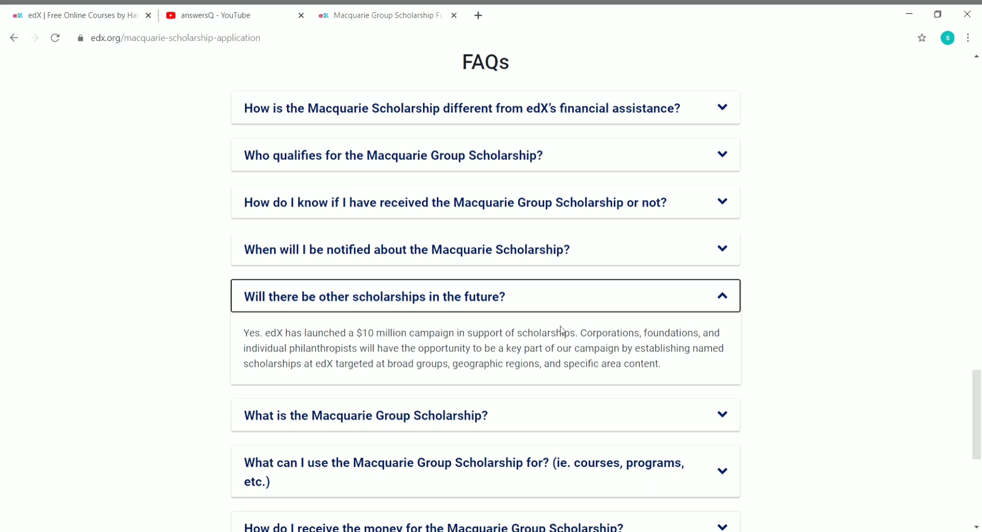
pyautogui.click(582, 305)
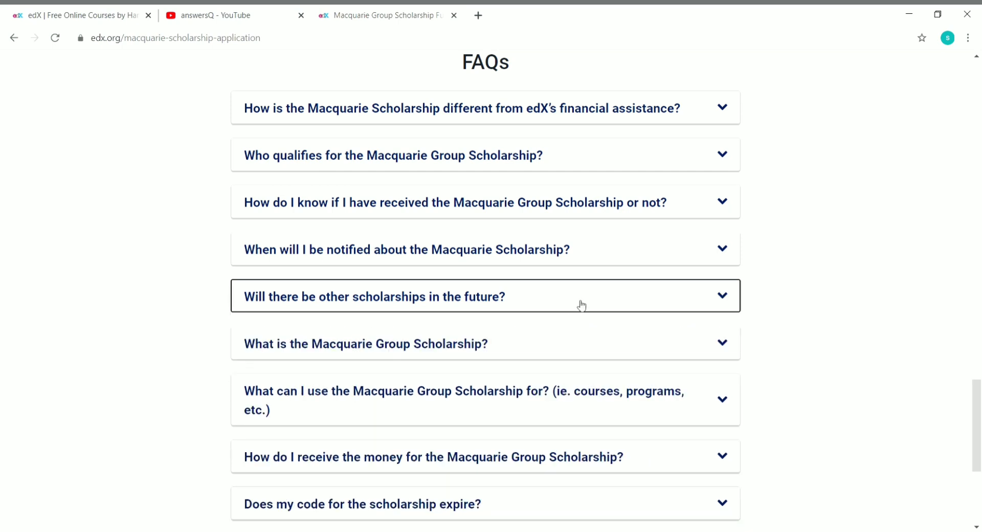
# Read and highlight the FAQ on what the scholarship covers, then collapse it
pyautogui.click(632, 407)
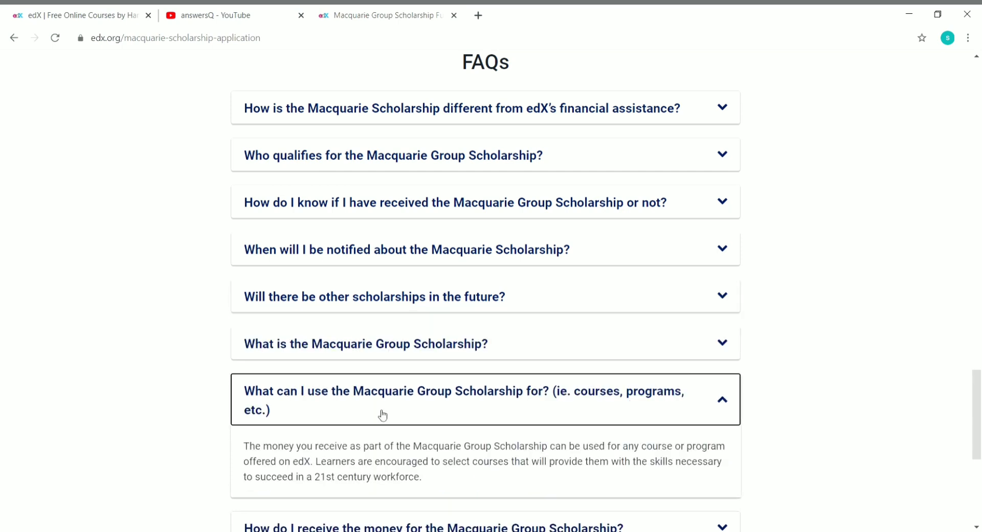
pyautogui.scroll(-1, 452, 396)
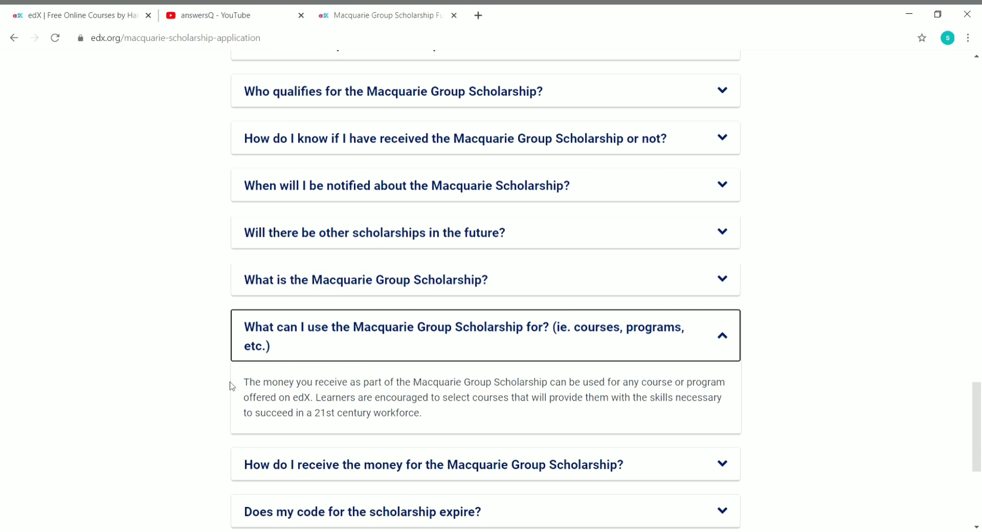
pyautogui.moveTo(244, 383); pyautogui.dragTo(315, 400)
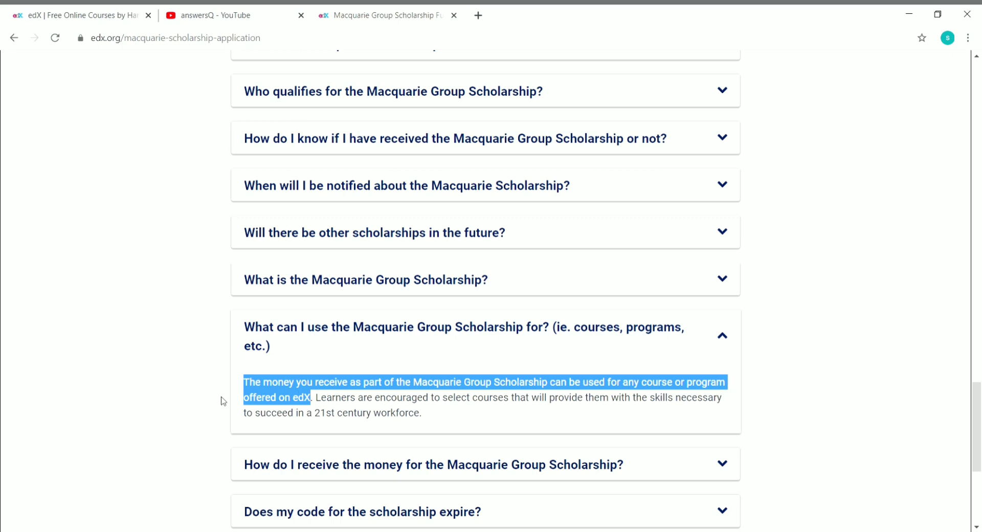
pyautogui.click(480, 347)
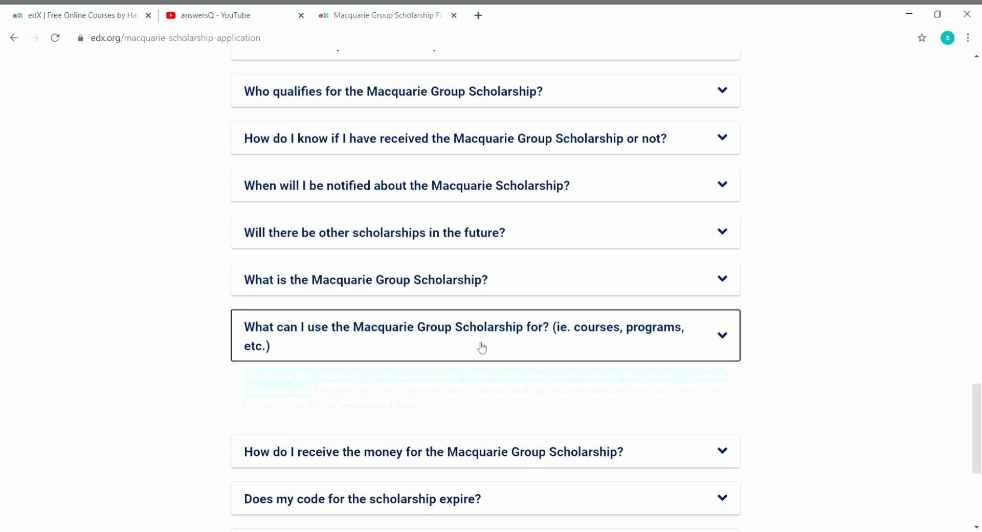
pyautogui.scroll(-1, 480, 347)
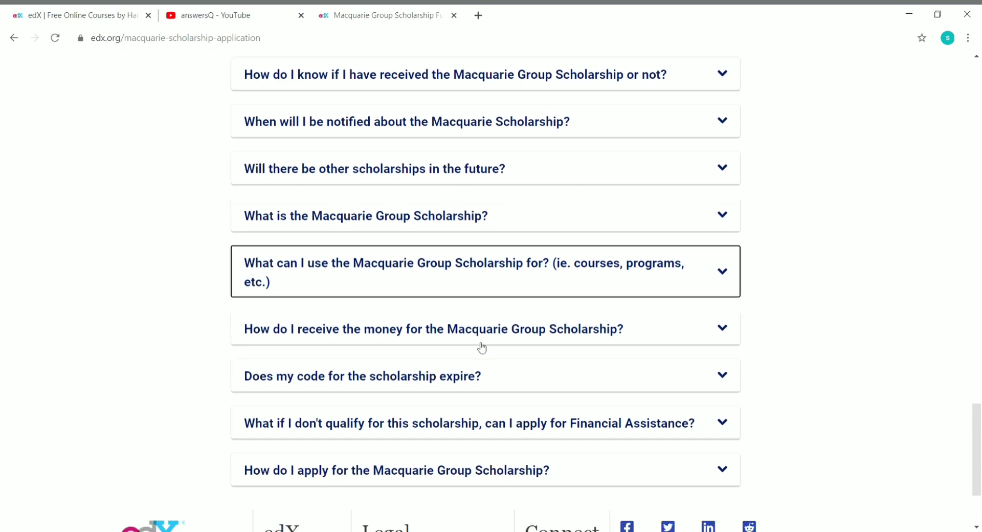
pyautogui.click(669, 340)
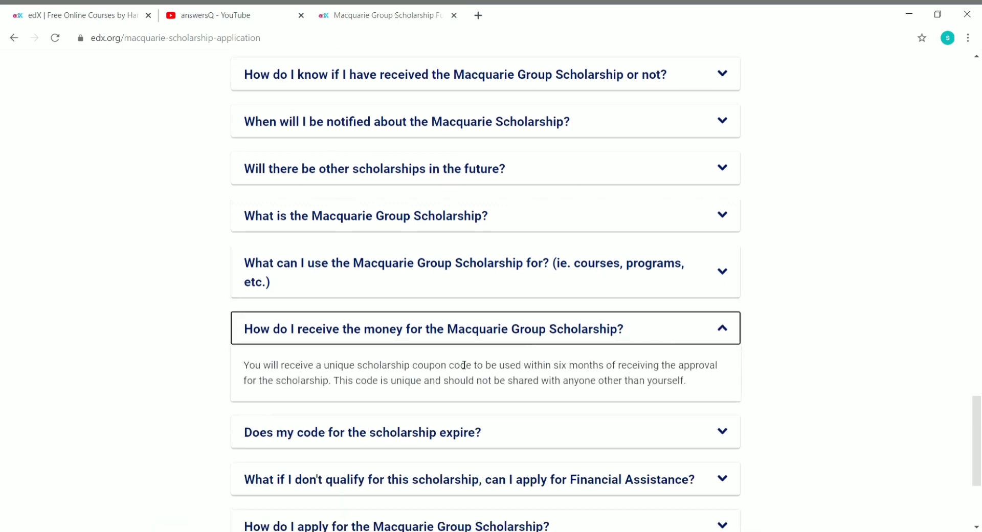
pyautogui.scroll(-1, 517, 330)
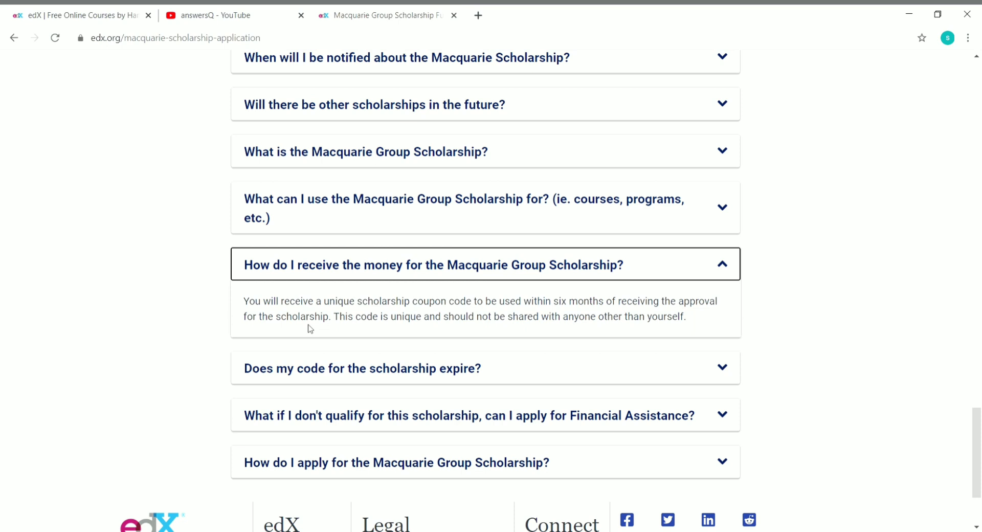
pyautogui.click(643, 264)
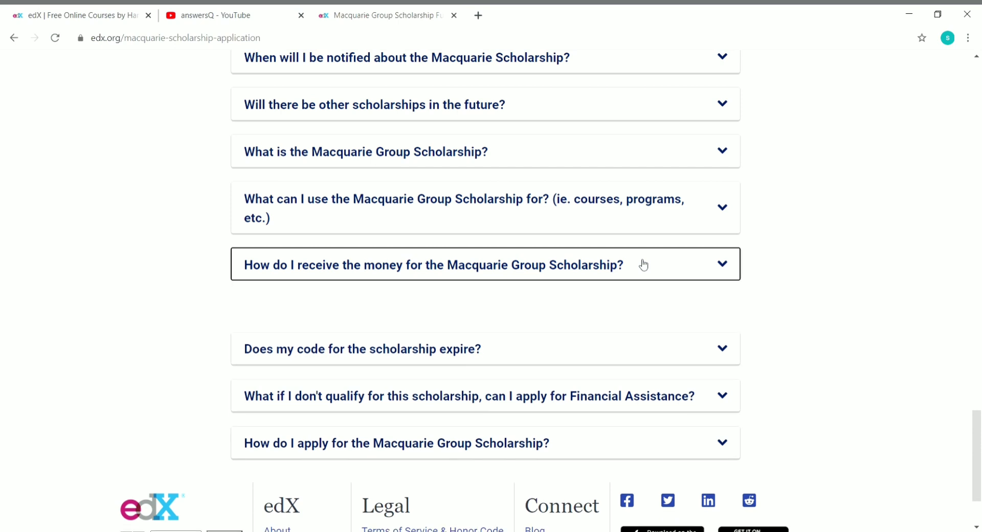
pyautogui.click(601, 325)
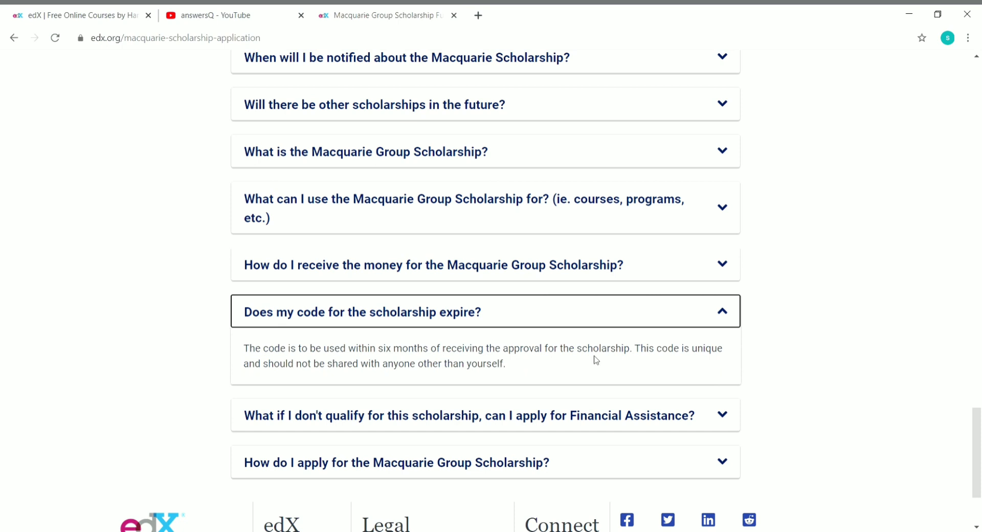
pyautogui.click(586, 313)
pyautogui.click(671, 366)
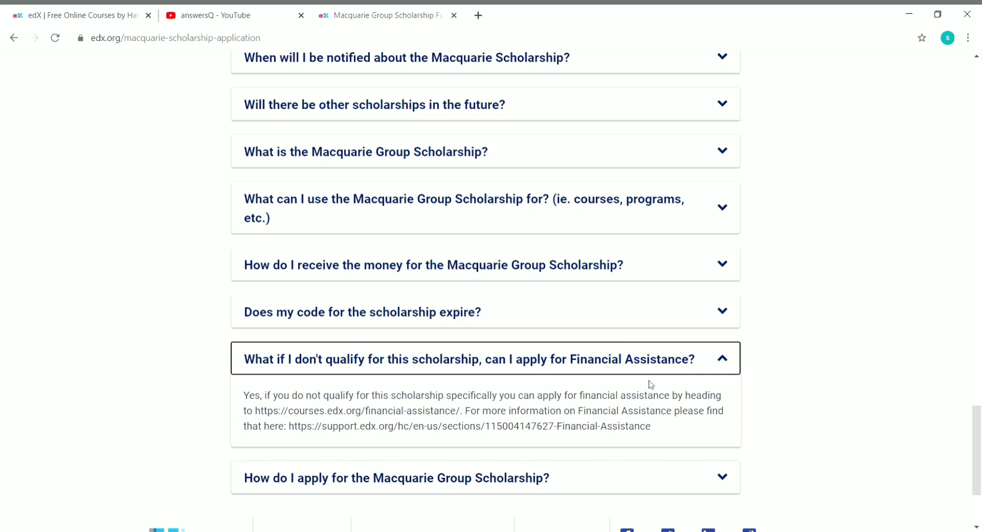
pyautogui.click(722, 358)
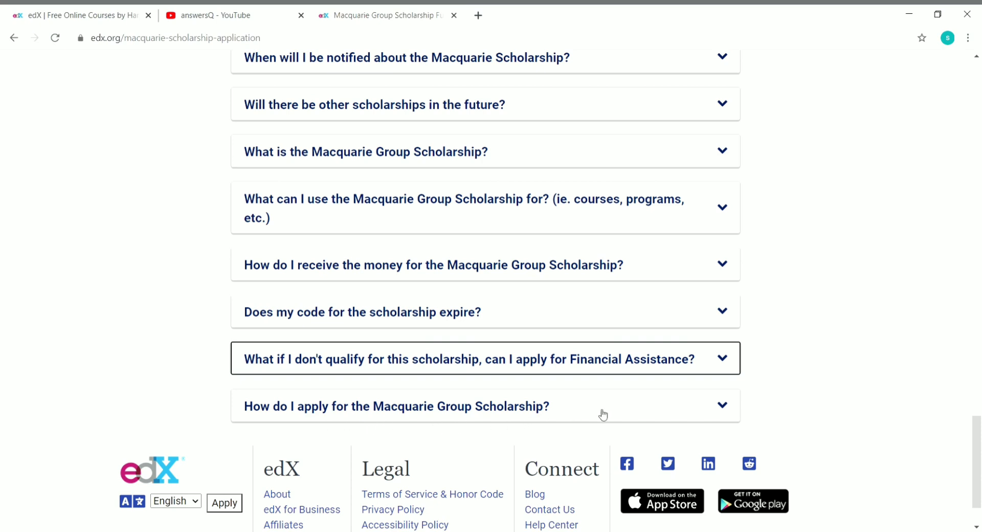
pyautogui.scroll(20, 603, 414)
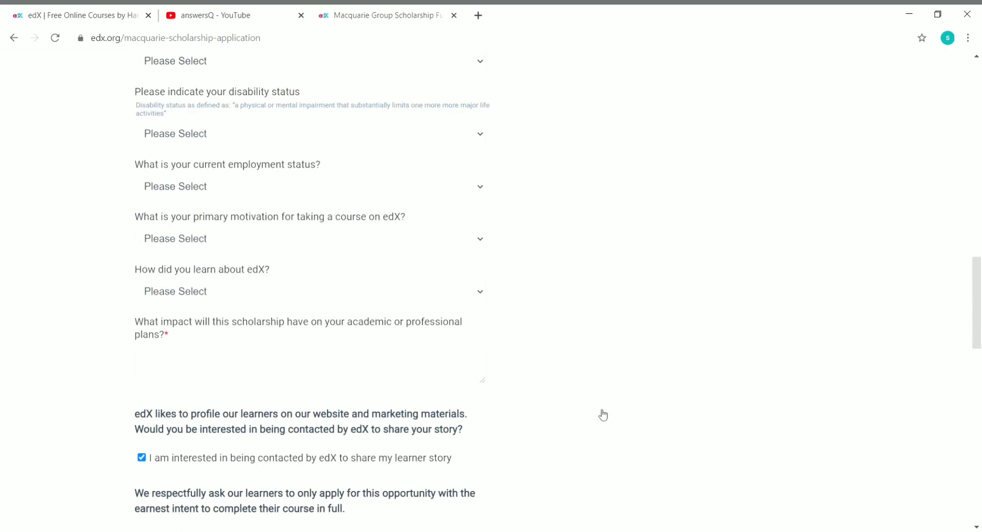
pyautogui.scroll(9, 603, 415)
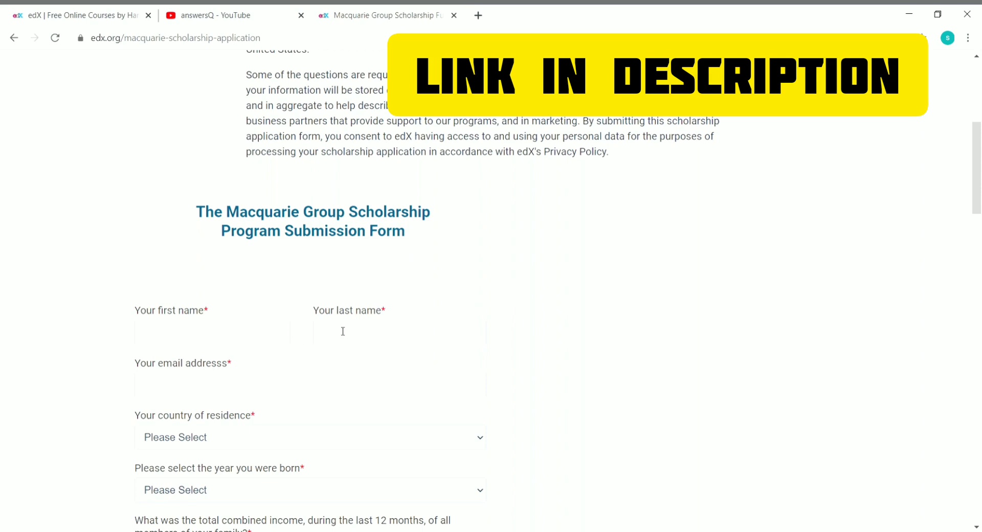
pyautogui.scroll(-1, 393, 329)
pyautogui.scroll(-1, 213, 322)
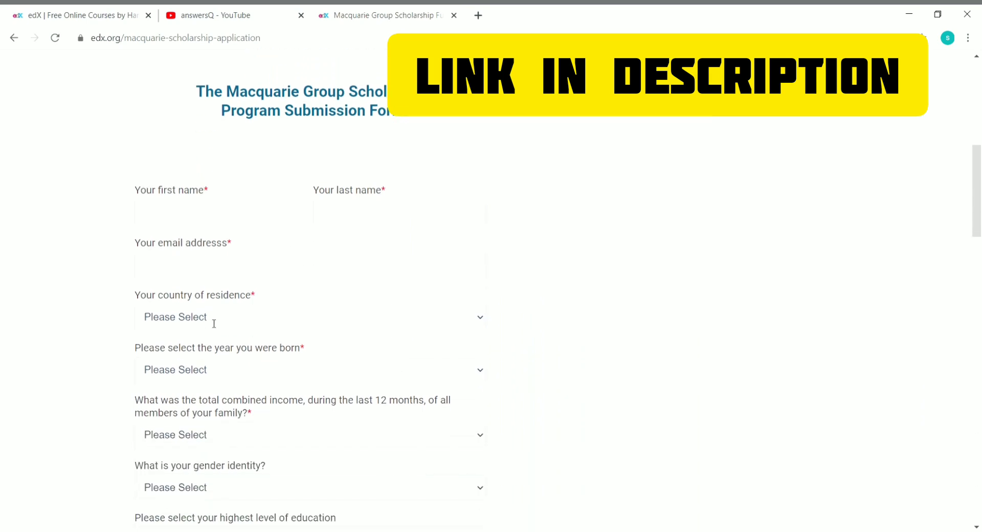
pyautogui.scroll(-1, 235, 270)
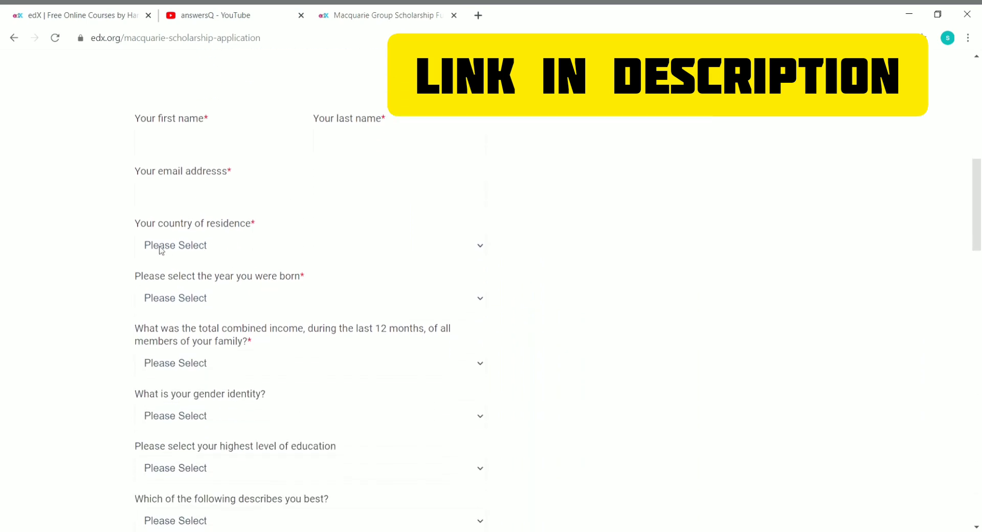
pyautogui.scroll(-1, 206, 283)
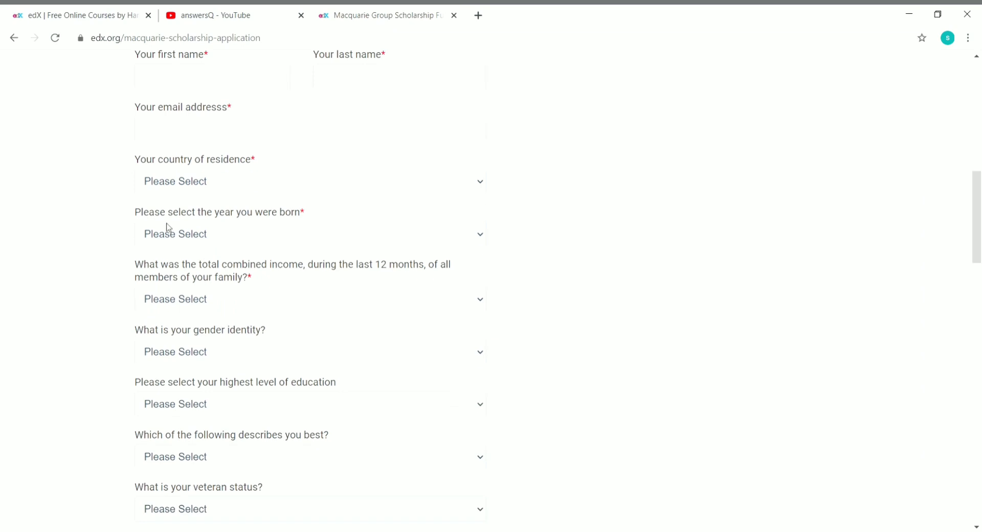
pyautogui.scroll(-1, 304, 231)
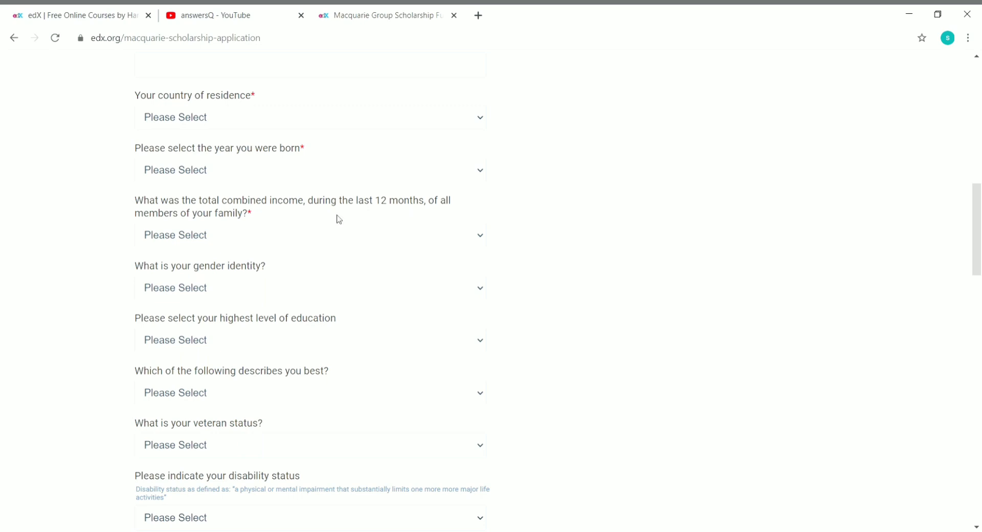
pyautogui.scroll(-1, 292, 222)
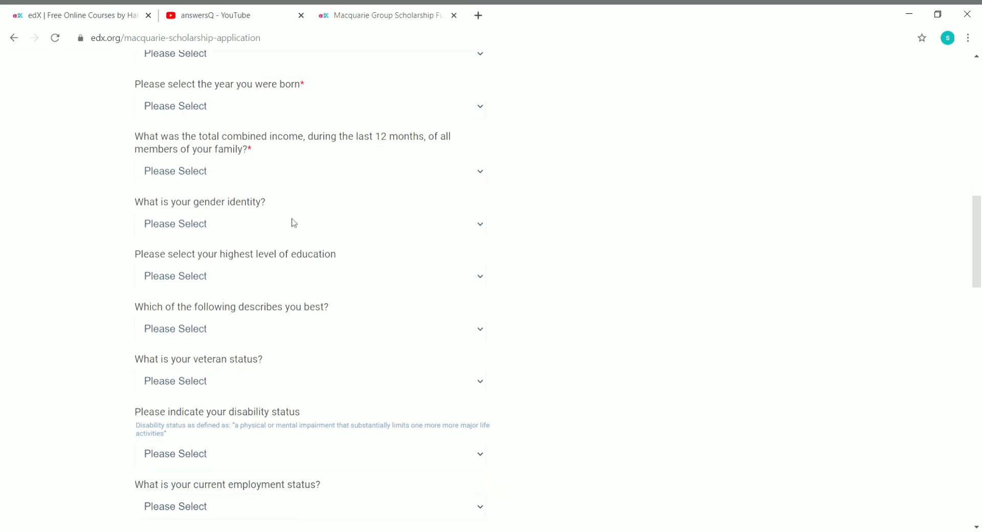
pyautogui.scroll(-1, 215, 216)
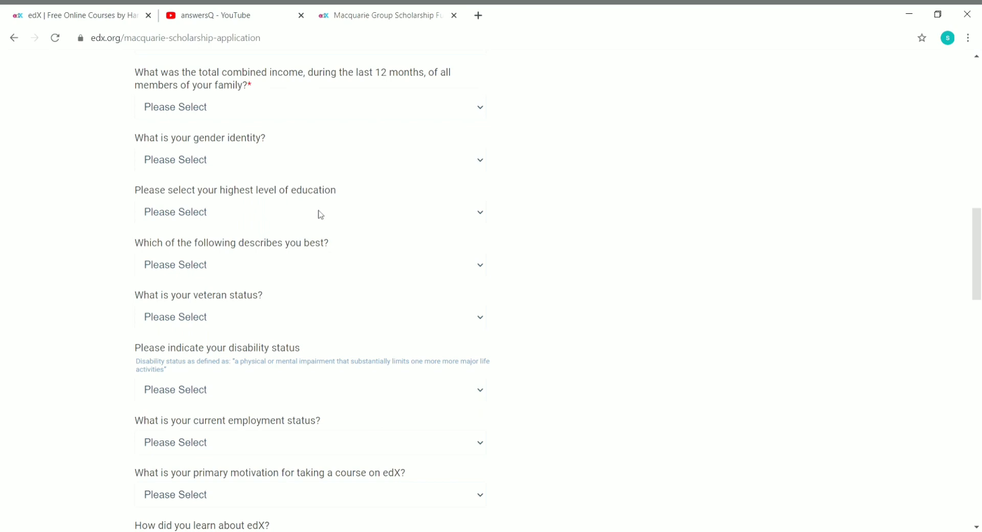
pyautogui.scroll(-1, 313, 231)
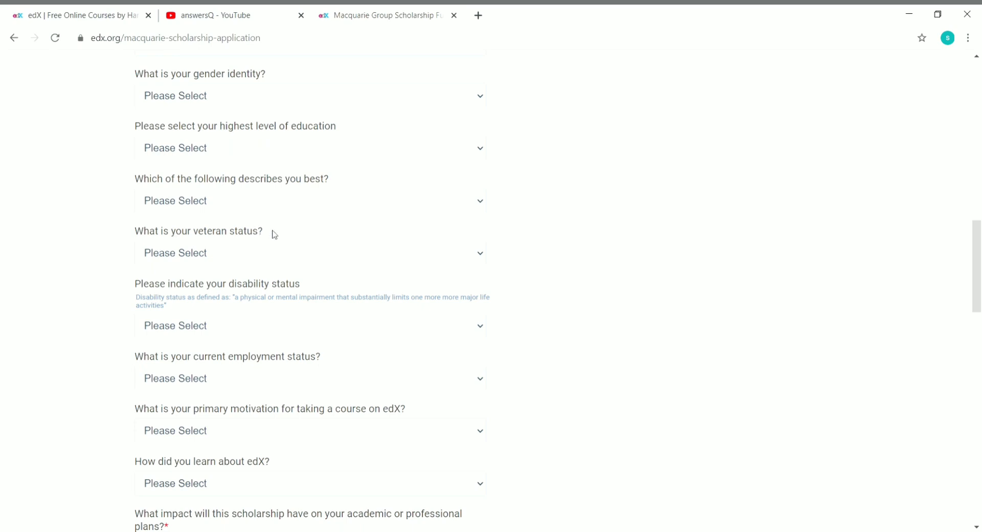
pyautogui.scroll(-1, 274, 235)
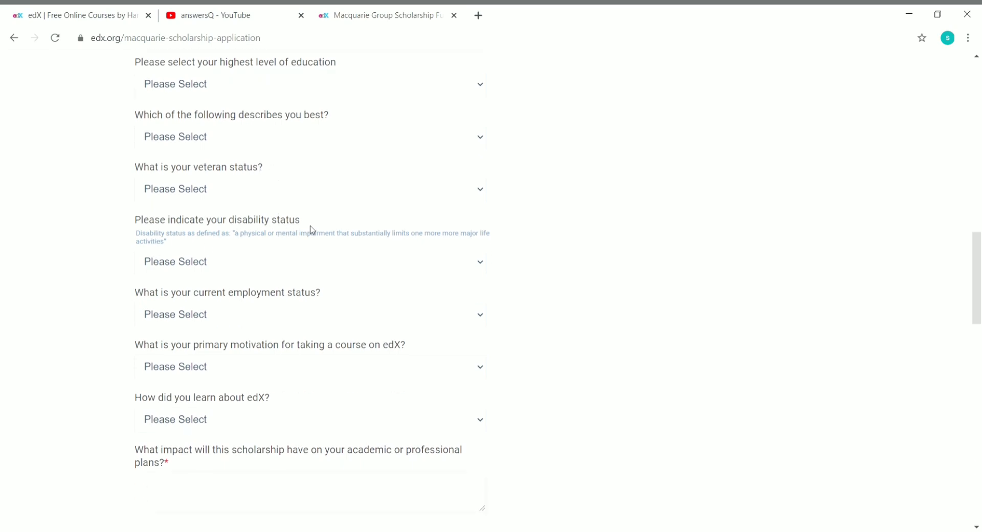
pyautogui.scroll(-1, 311, 229)
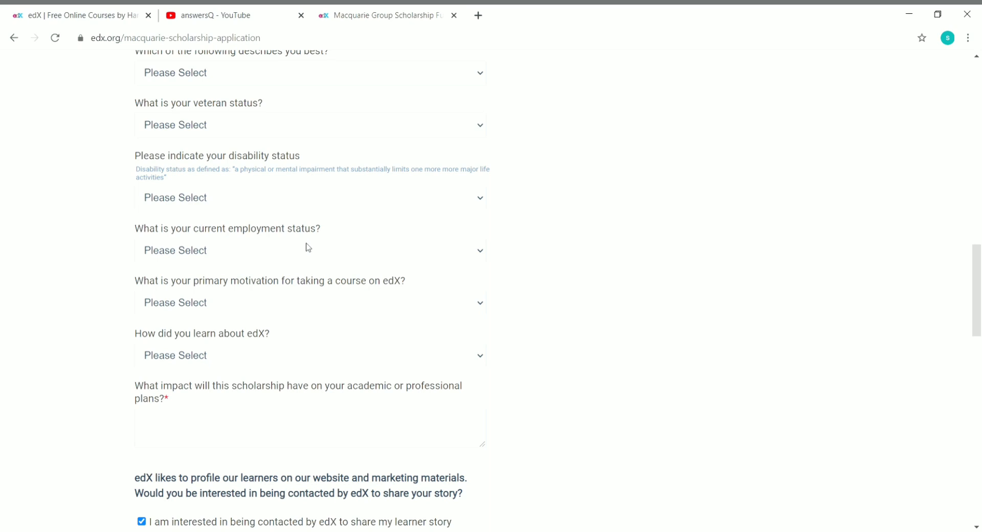
pyautogui.scroll(-1, 300, 251)
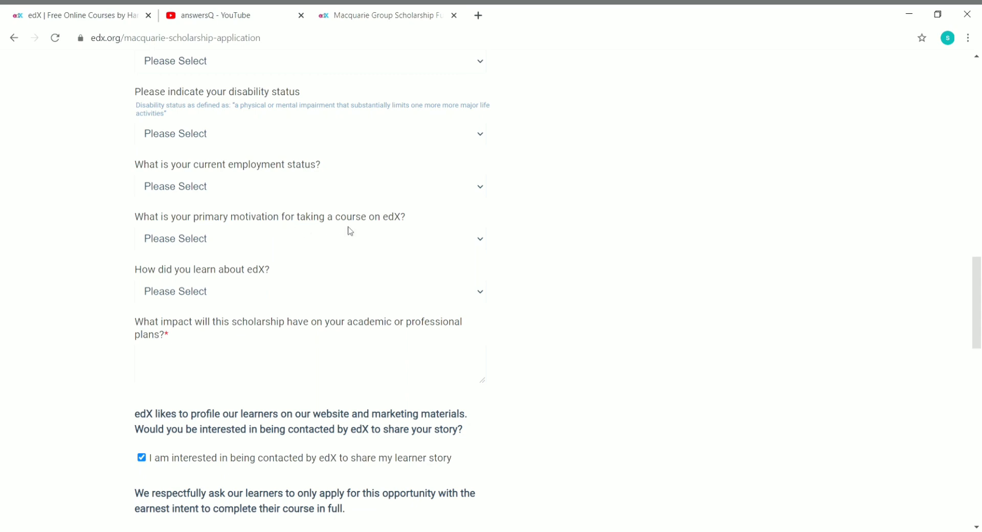
# Set primary motivation to 'Learn something new', then move on to the how-you-learned and impact questions
pyautogui.click(321, 238)
pyautogui.press('Down')
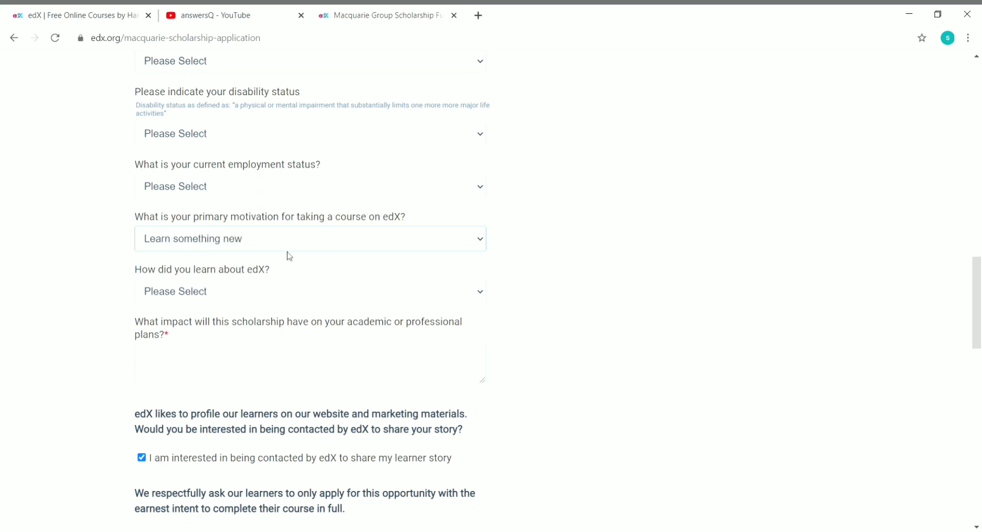
pyautogui.scroll(-1, 289, 255)
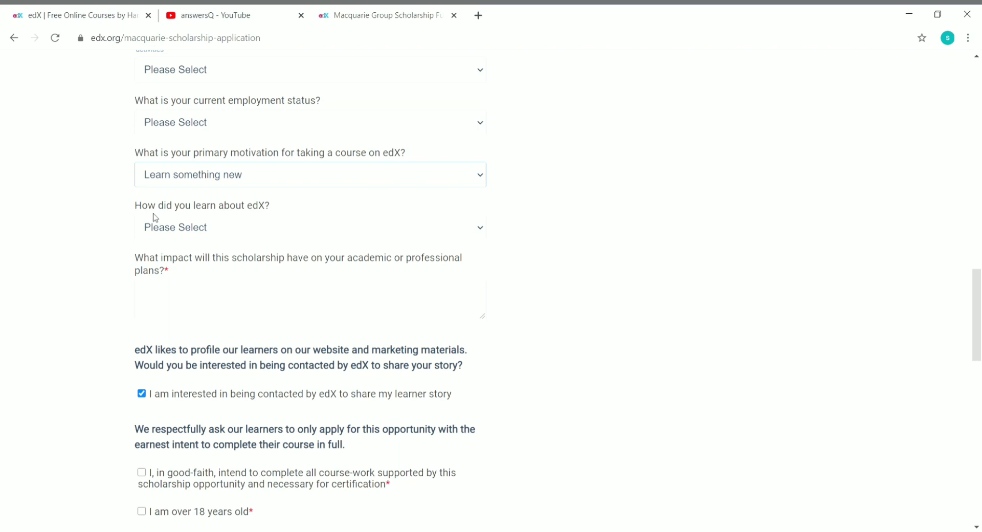
pyautogui.click(282, 227)
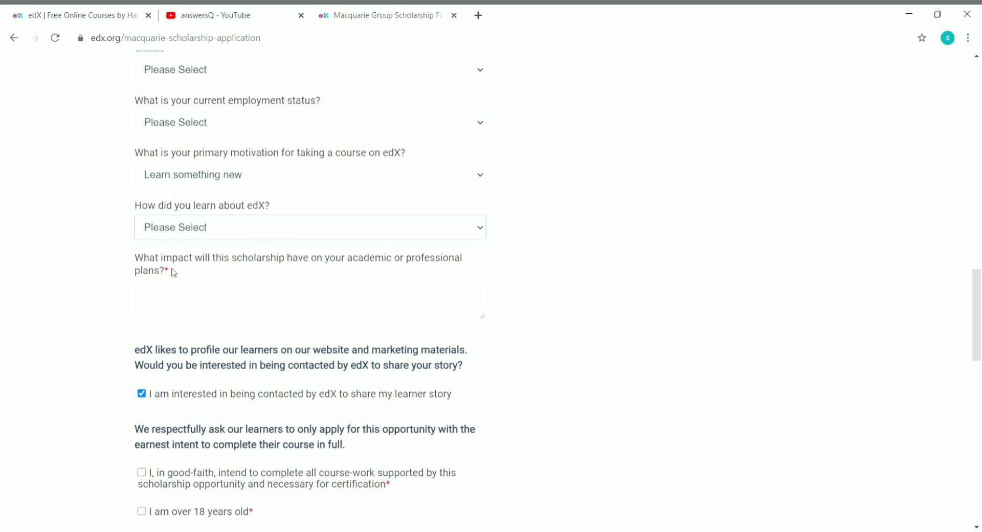
pyautogui.scroll(-1, 174, 272)
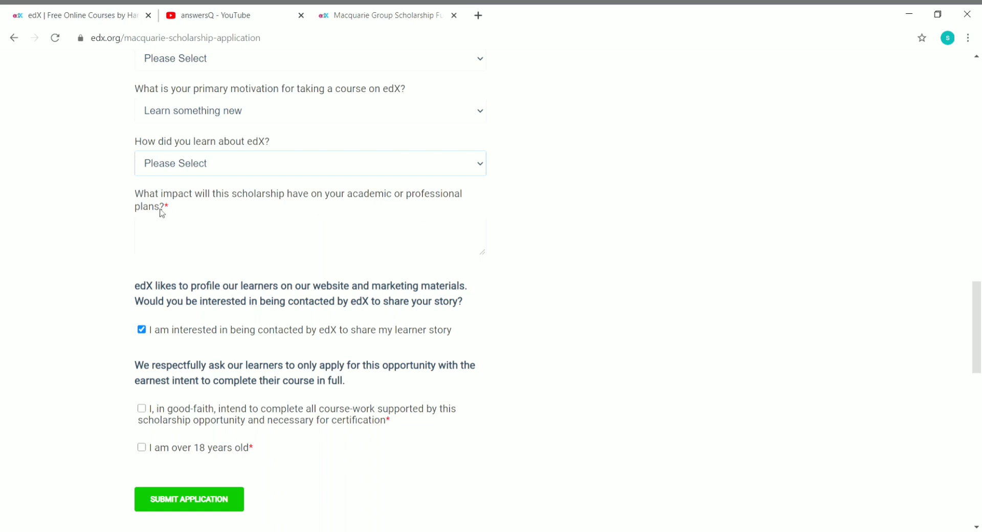
pyautogui.click(186, 243)
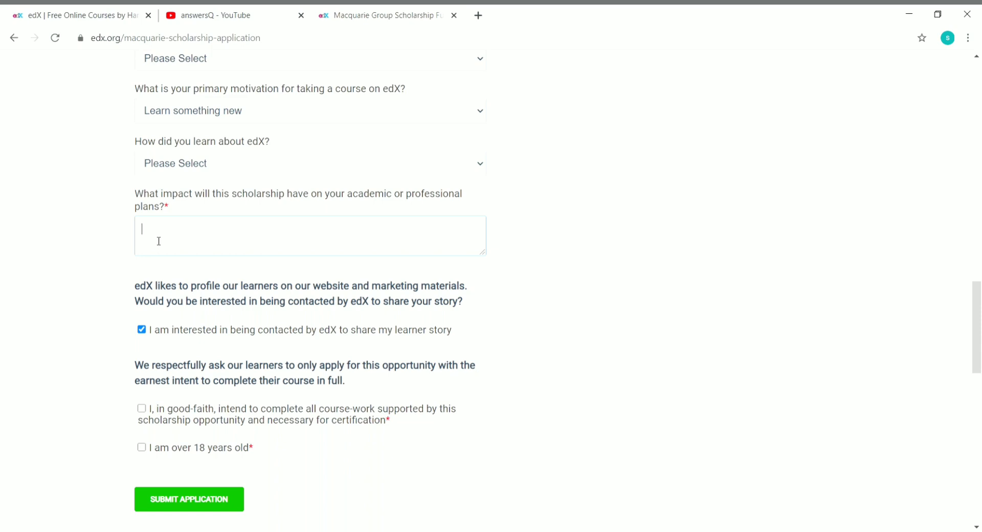
# Scroll up and down the scholarship form to review the remaining fields
pyautogui.scroll(15, 158, 241)
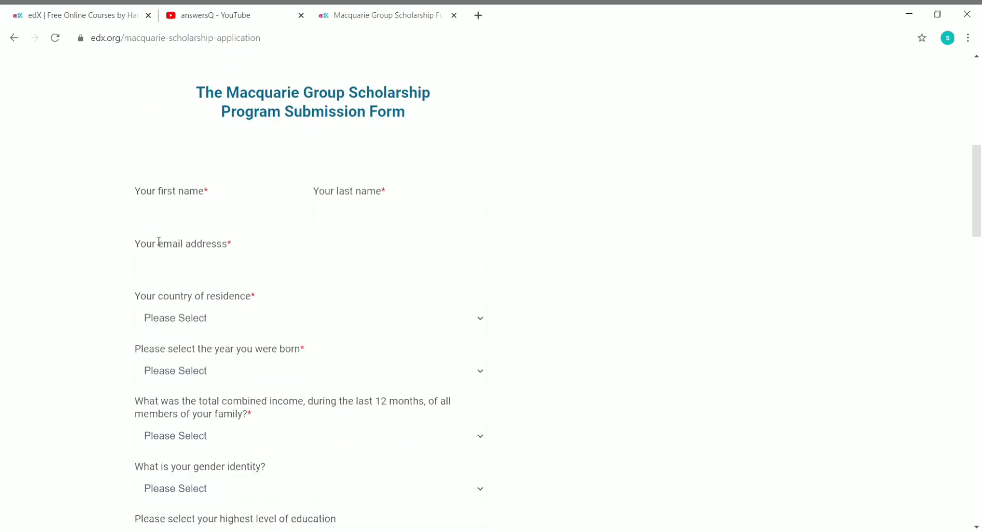
pyautogui.scroll(-15, 159, 241)
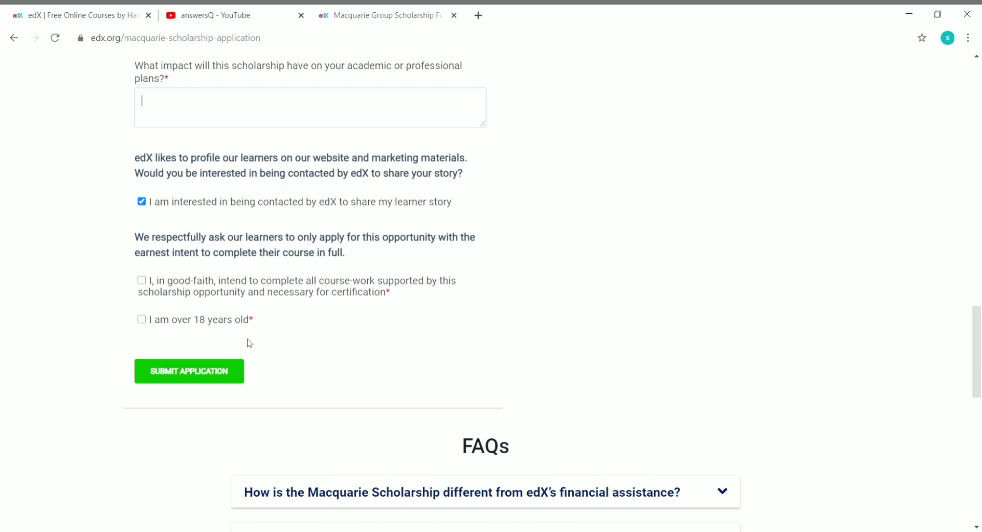
pyautogui.scroll(11, 286, 337)
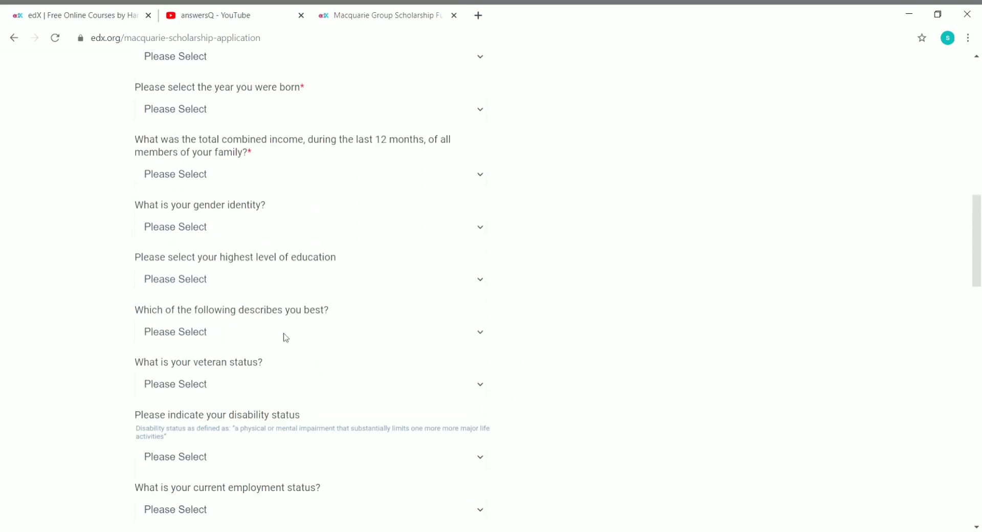
pyautogui.scroll(-10, 285, 337)
pyautogui.scroll(-1, 285, 337)
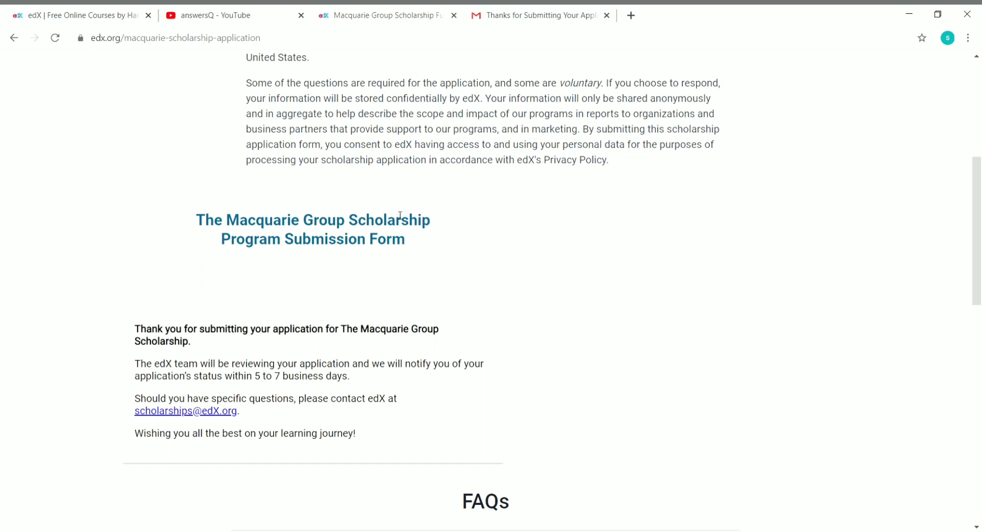
# Switch to the Gmail tab showing edX's 'Thanks for Submitting Your Application' email
pyautogui.click(533, 11)
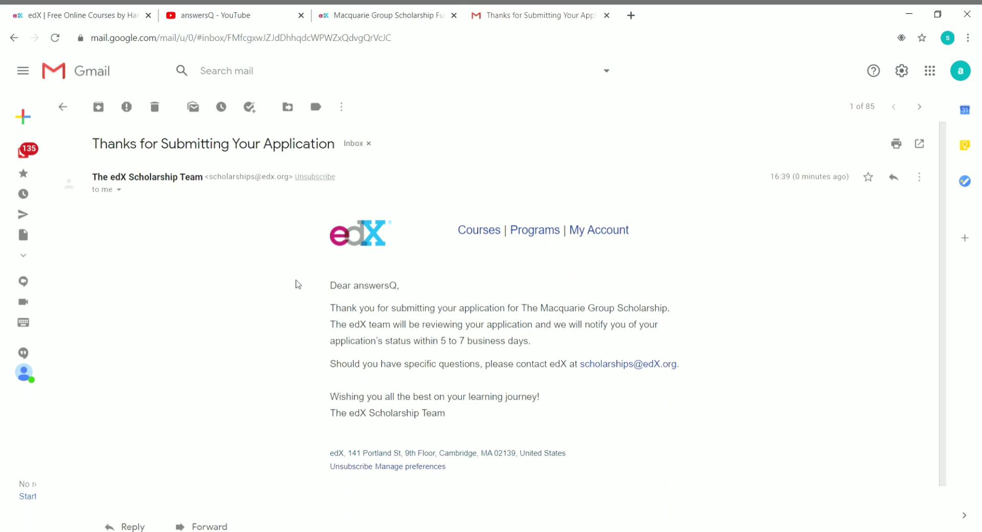
# Return to the edX scholarship page and scroll through it
pyautogui.click(411, 16)
pyautogui.scroll(6, 396, 335)
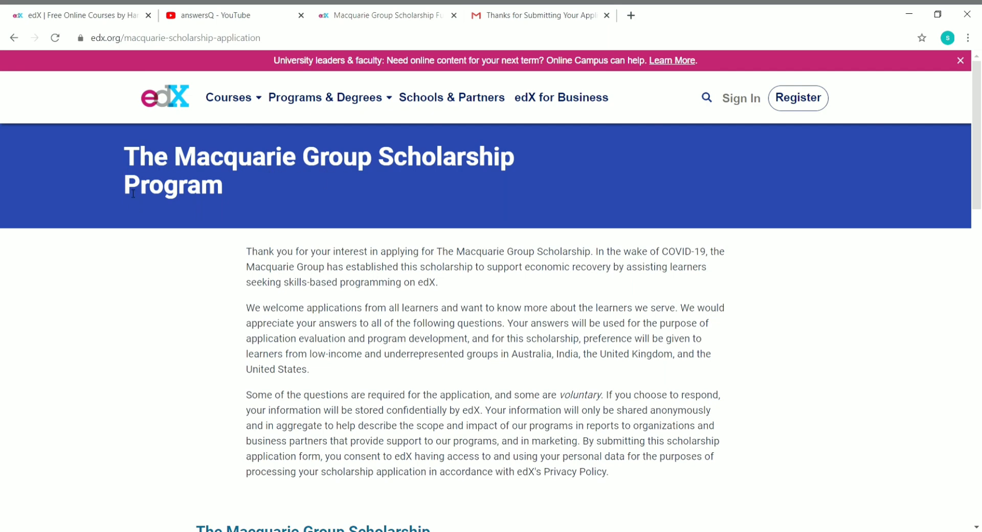
pyautogui.scroll(-3, 120, 361)
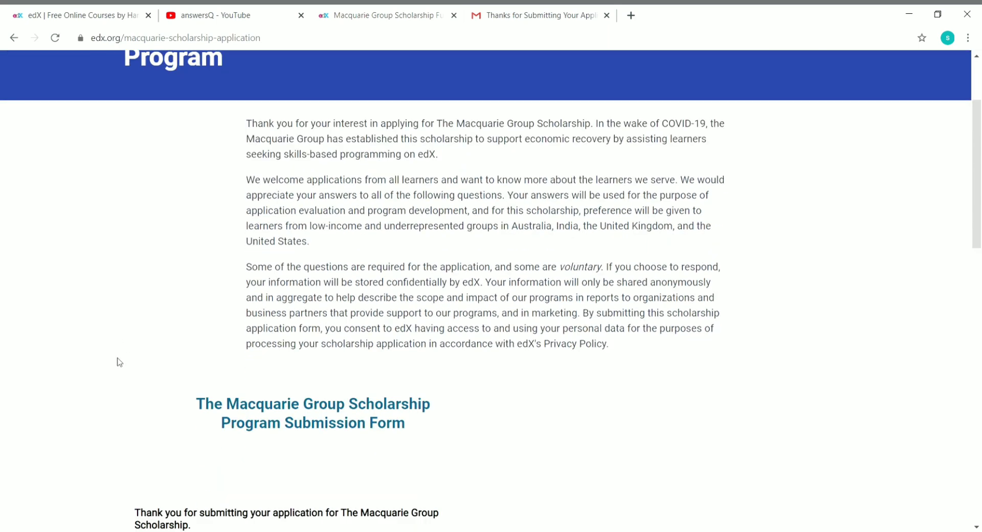
pyautogui.scroll(-1, 120, 361)
pyautogui.scroll(4, 120, 362)
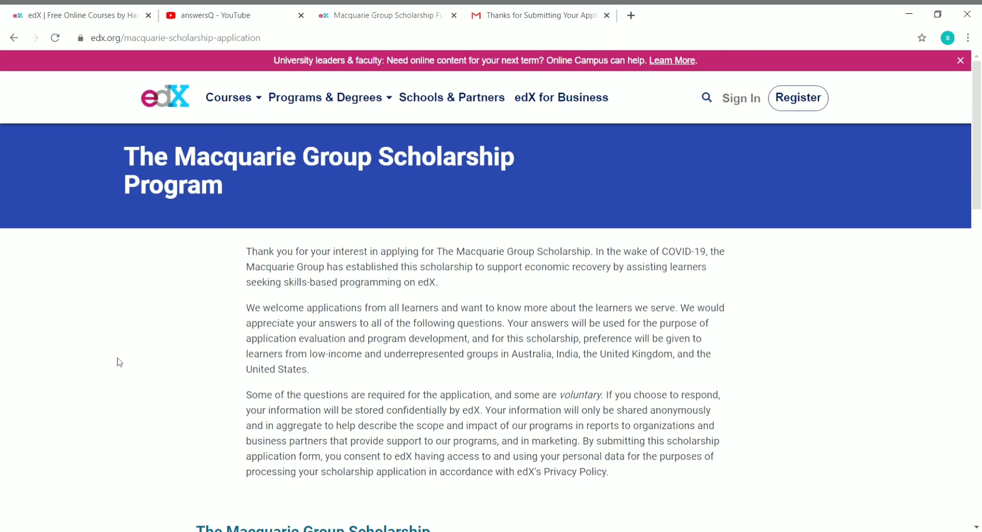
# Glance at the confirmation email again, then bring up the answersQ YouTube Videos page
pyautogui.click(563, 9)
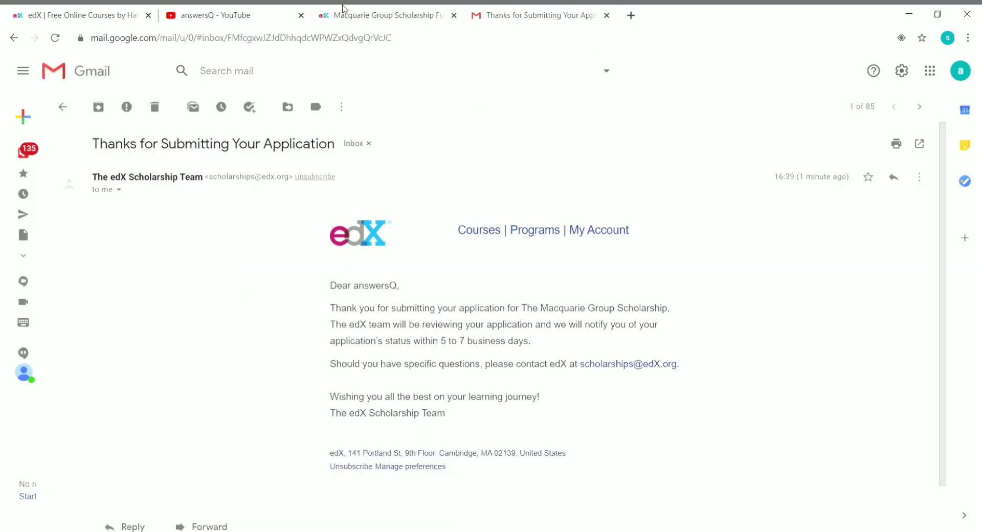
pyautogui.click(378, 11)
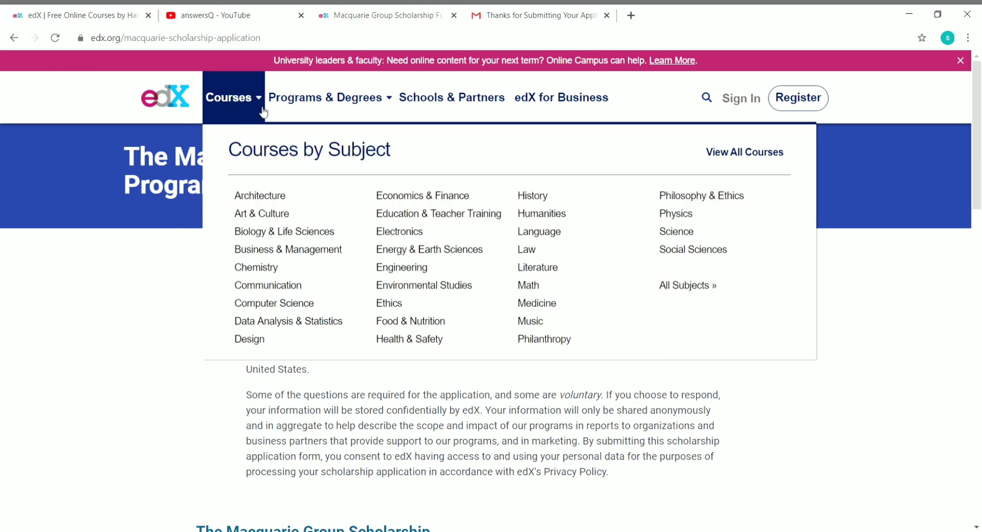
pyautogui.click(229, 15)
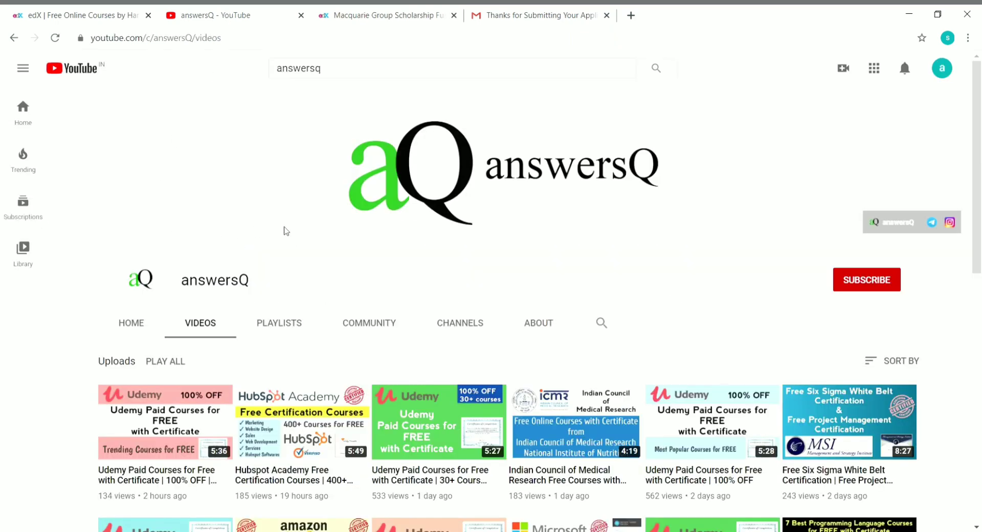